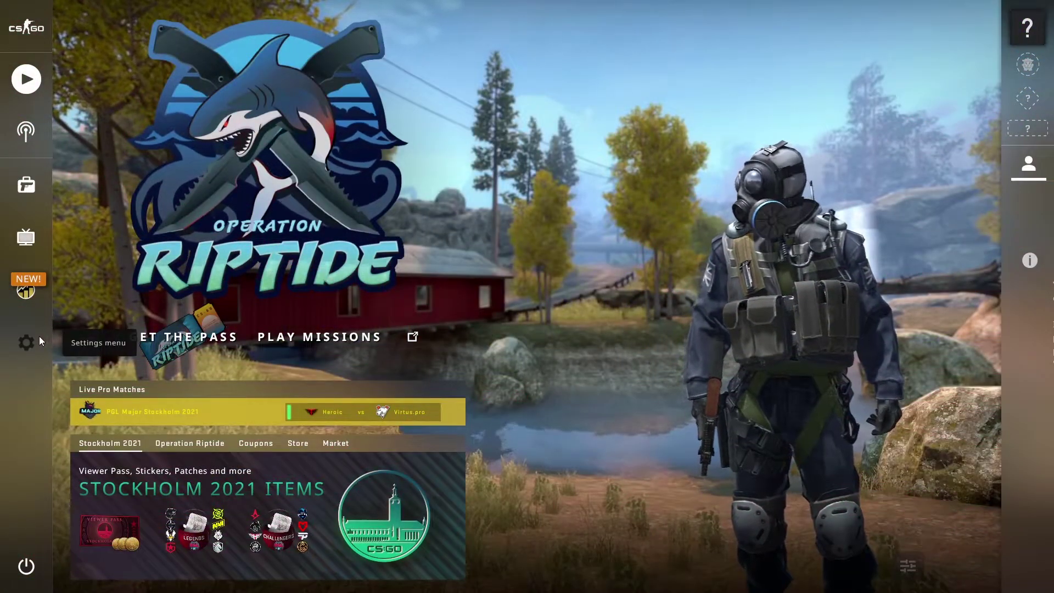
# - In the game settings, set Max Acceptable Matchmaking Ping to 70 and enable the developer console
pyautogui.click(35, 337)
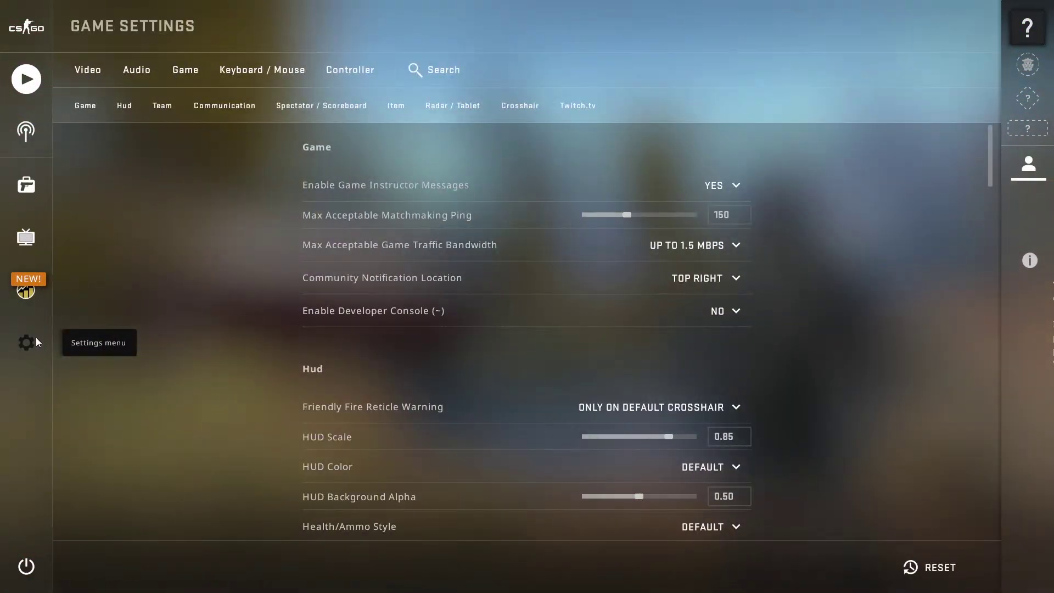
pyautogui.click(187, 71)
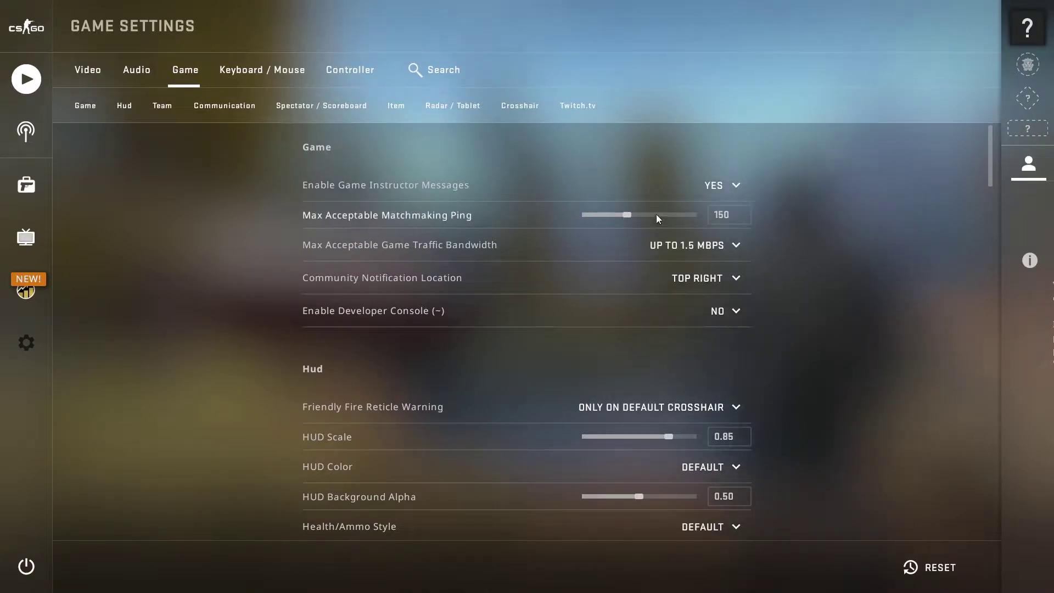
pyautogui.moveTo(726, 221)
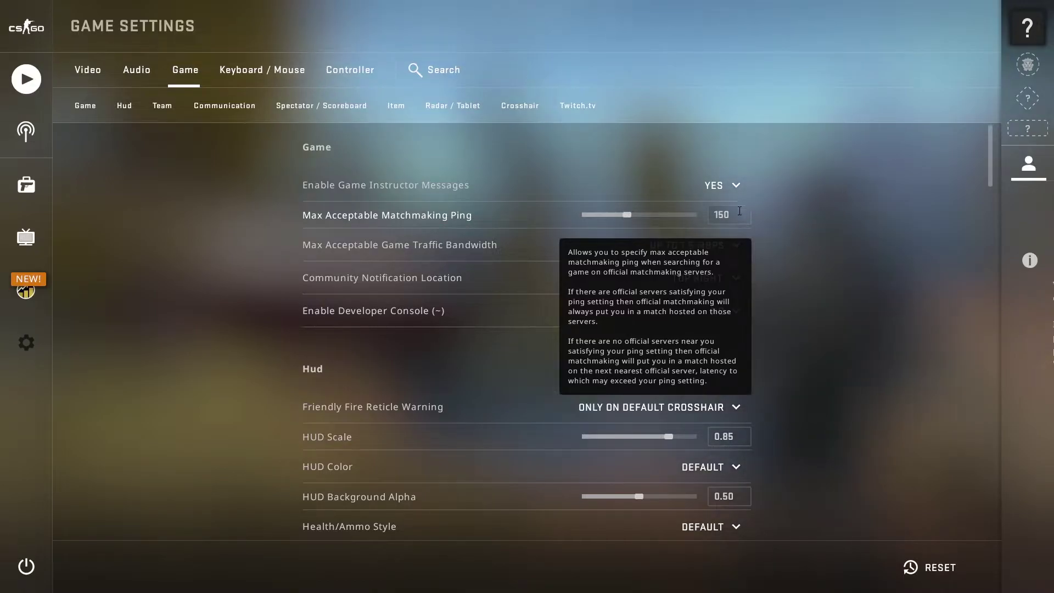
pyautogui.write('70')
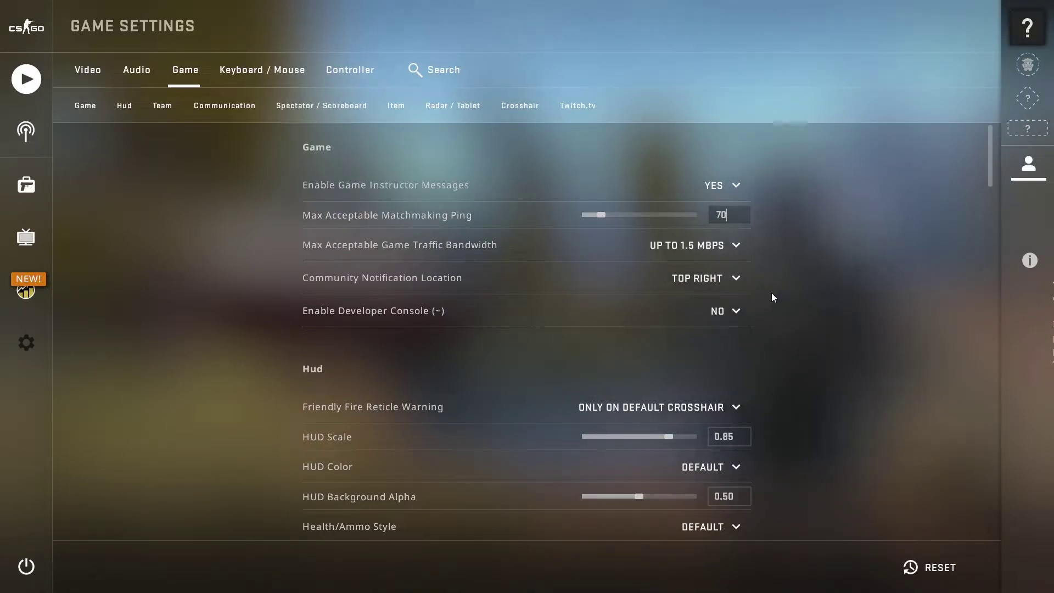
pyautogui.click(722, 317)
pyautogui.click(727, 344)
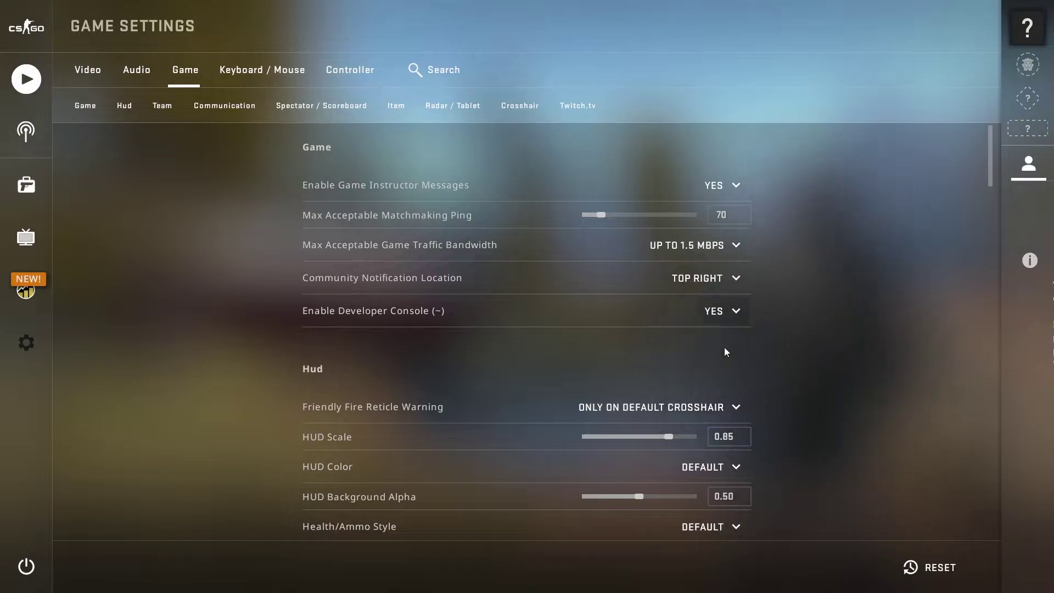
# - Quit the game and open Command Prompt as administrator from the Windows desktop
pyautogui.click(26, 565)
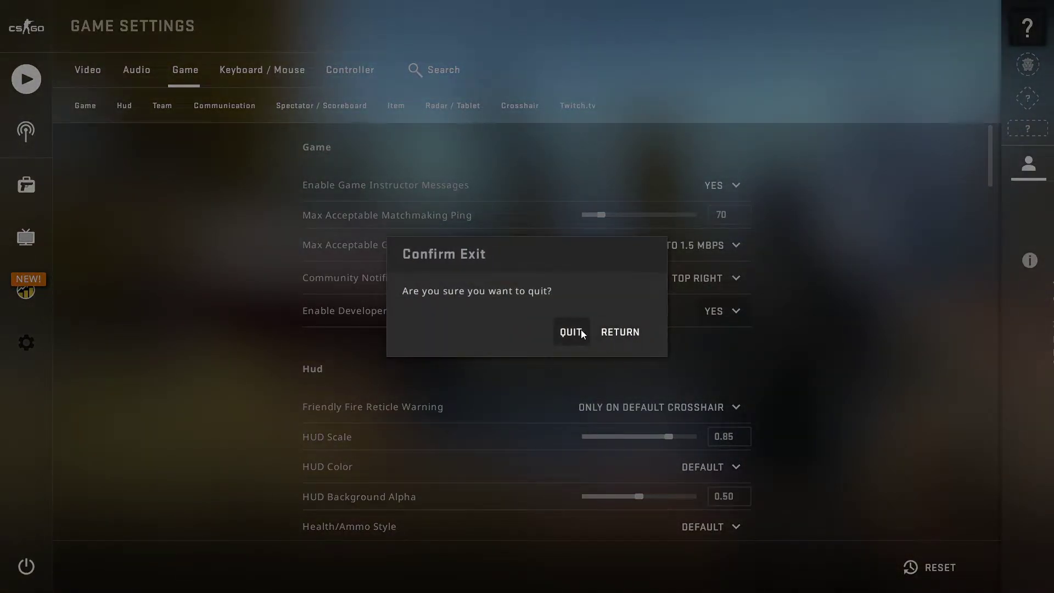
pyautogui.click(571, 333)
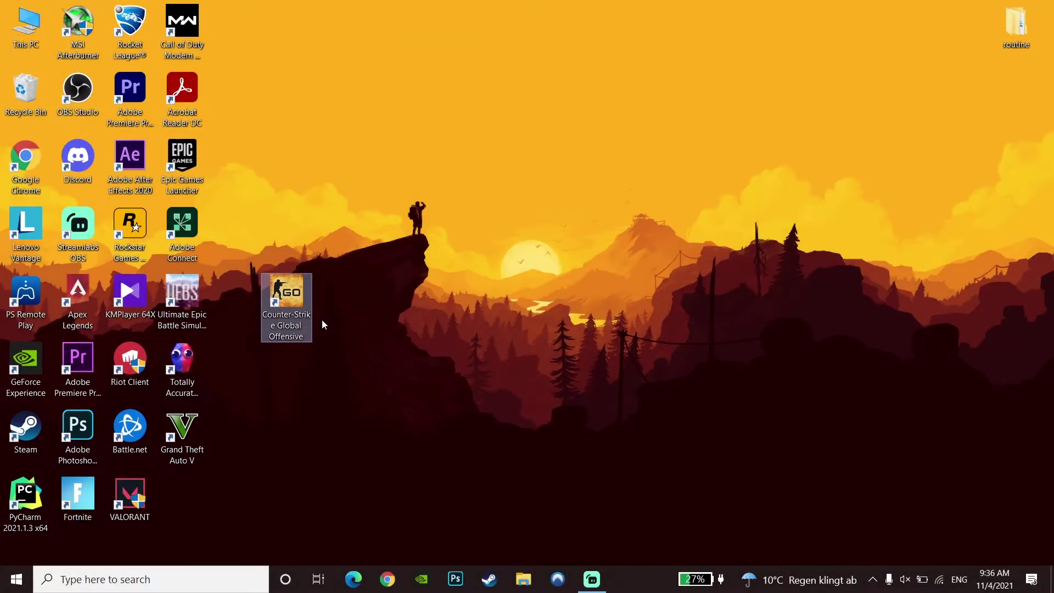
pyautogui.click(244, 582)
pyautogui.write('c')
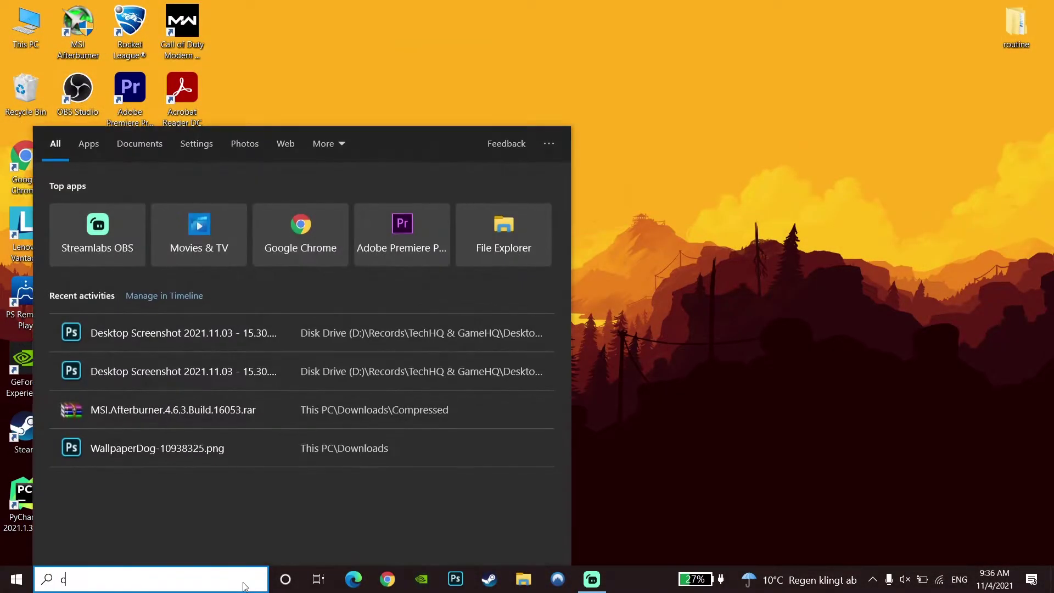
pyautogui.write('omm')
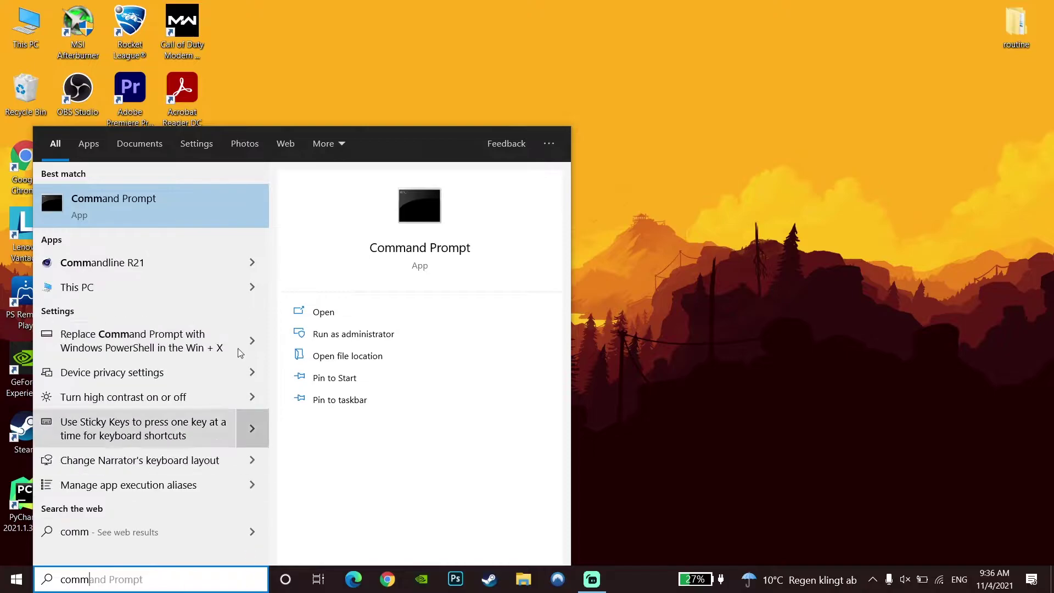
pyautogui.rightClick(156, 215)
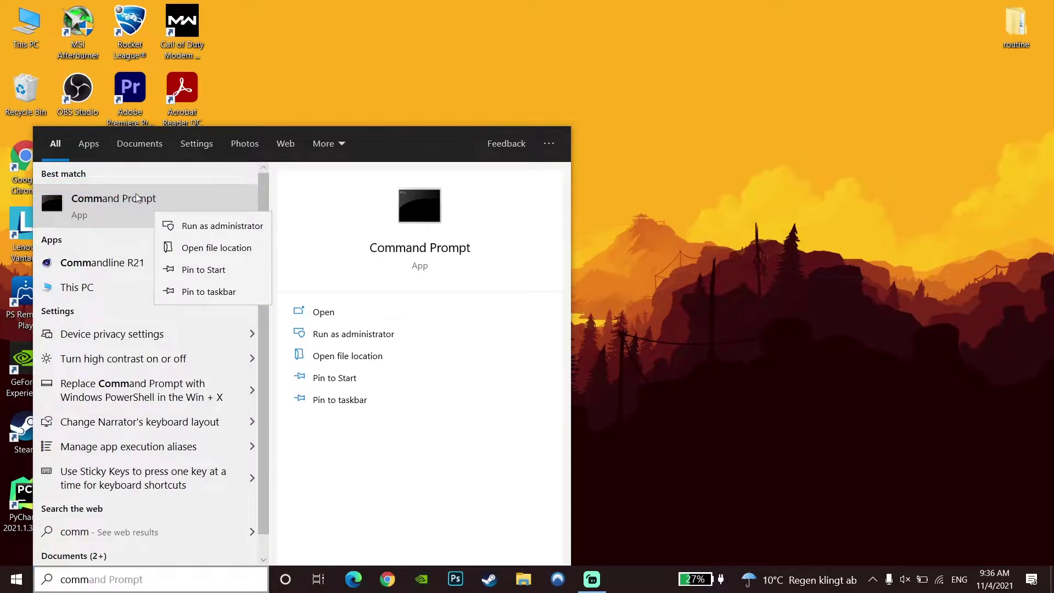
pyautogui.click(223, 226)
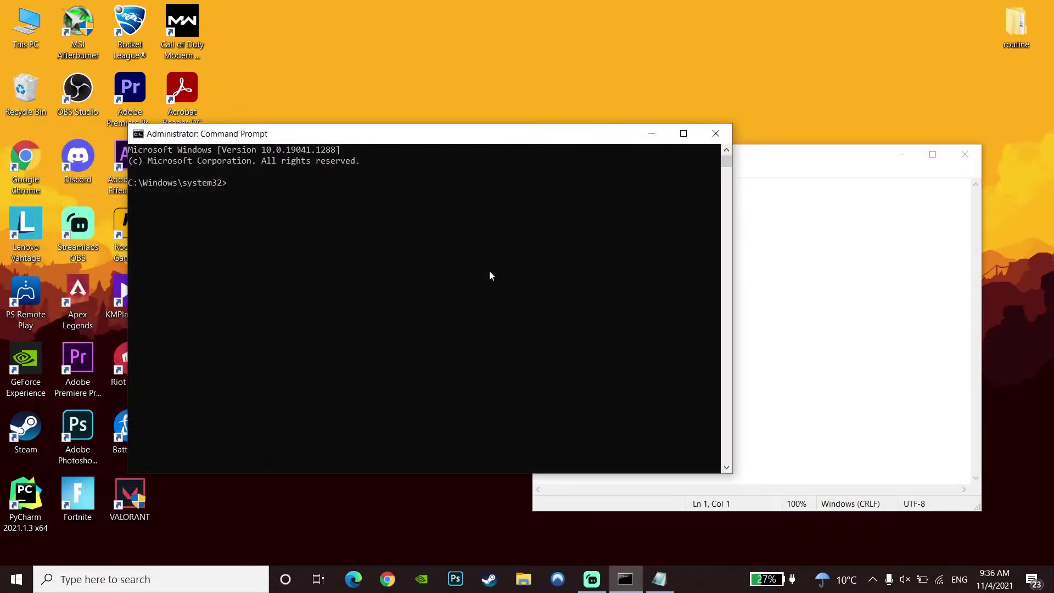
# - Copy the ipconfig /flushdns command from the Notepad note and run it in the administrator Command Prompt
pyautogui.click(771, 270)
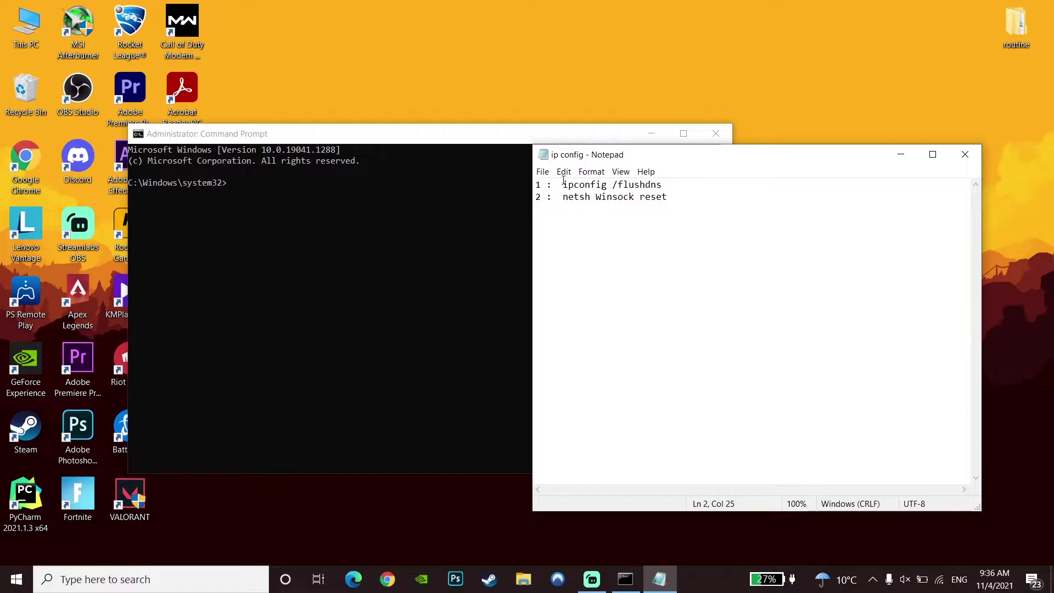
pyautogui.moveTo(536, 185); pyautogui.dragTo(670, 199)
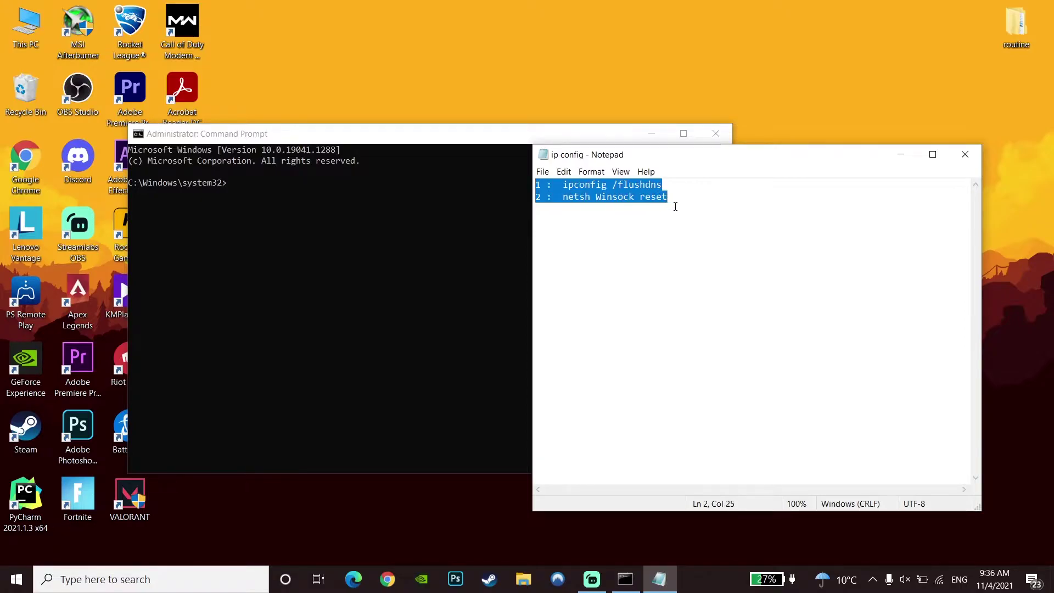
pyautogui.click(662, 198)
pyautogui.moveTo(555, 183); pyautogui.dragTo(665, 185)
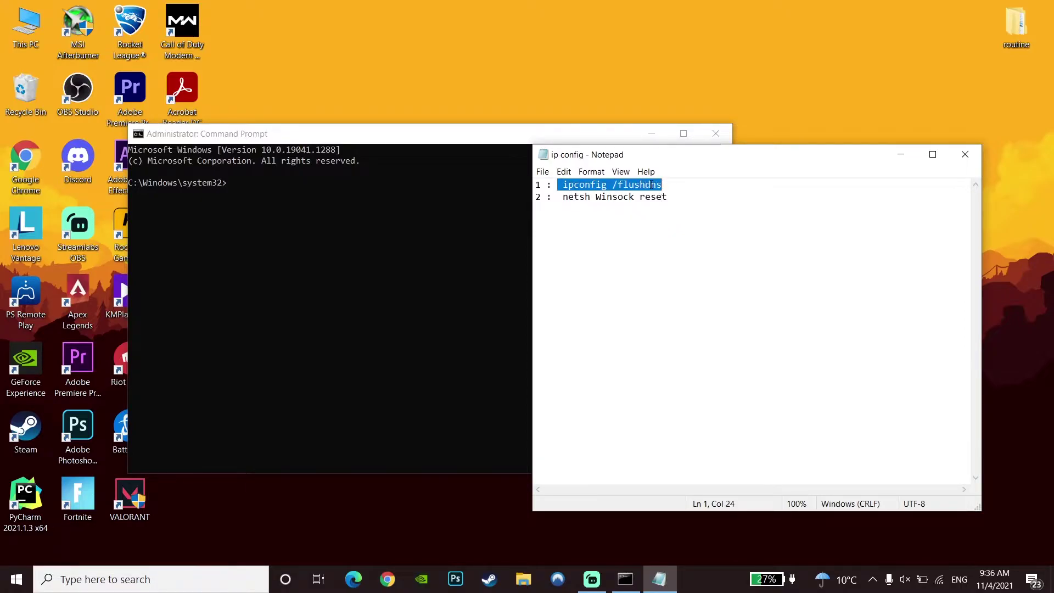
pyautogui.rightClick(646, 185)
pyautogui.click(668, 222)
pyautogui.click(222, 196)
pyautogui.rightClick(228, 190)
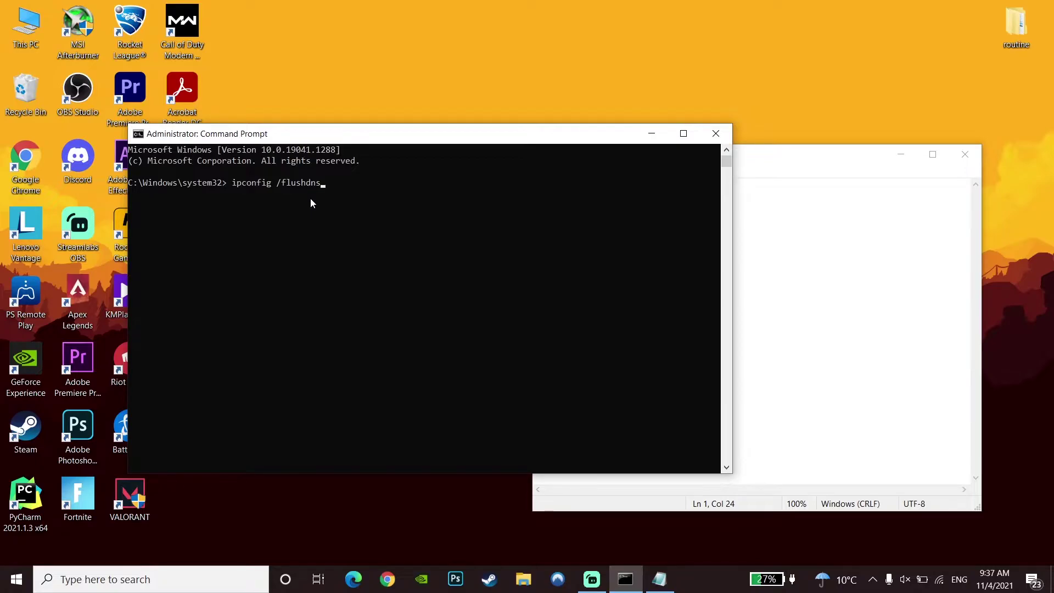
pyautogui.press('Return')
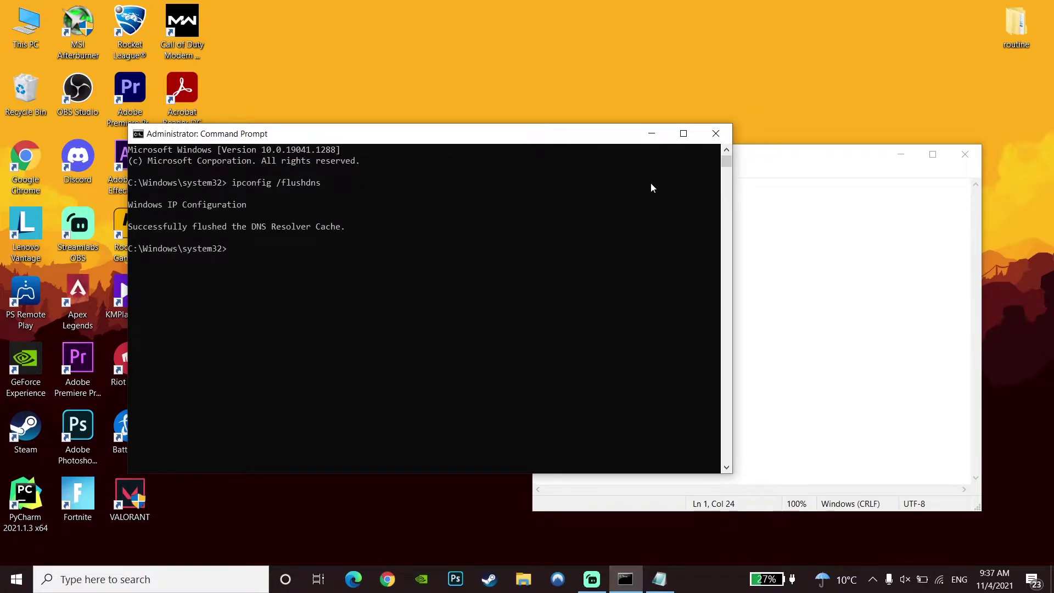
# - Copy the netsh Winsock reset command from the Notepad note and run it in Command Prompt
pyautogui.click(762, 244)
pyautogui.moveTo(567, 203); pyautogui.dragTo(668, 198)
pyautogui.rightClick(658, 202)
pyautogui.click(688, 238)
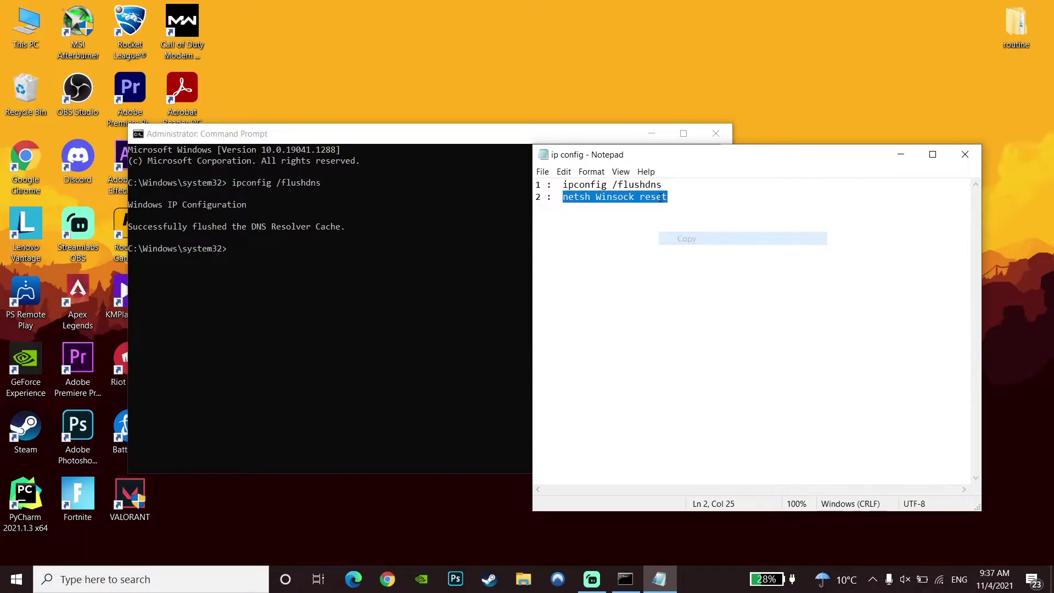
pyautogui.click(581, 138)
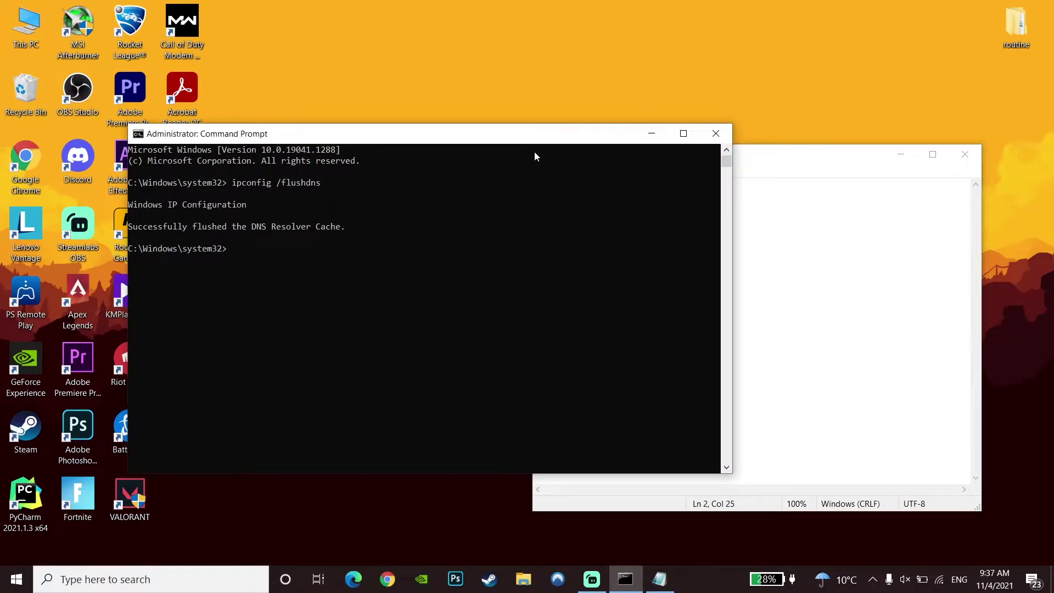
pyautogui.rightClick(233, 252)
pyautogui.press('Return')
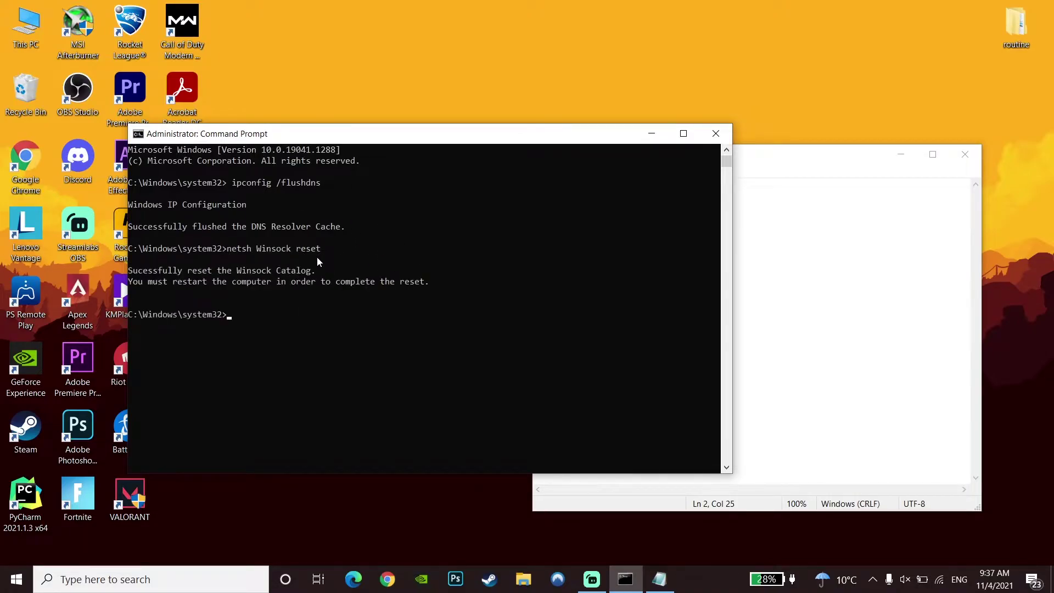
# - Close Command Prompt with the exit command and close the Notepad note
pyautogui.write('exit')
pyautogui.press('Return')
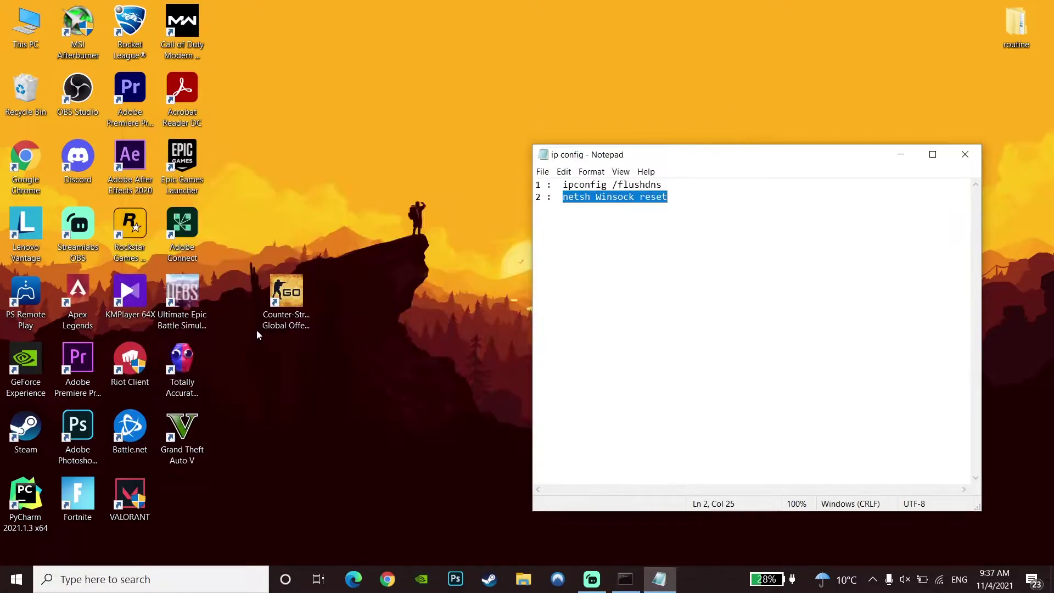
pyautogui.click(965, 154)
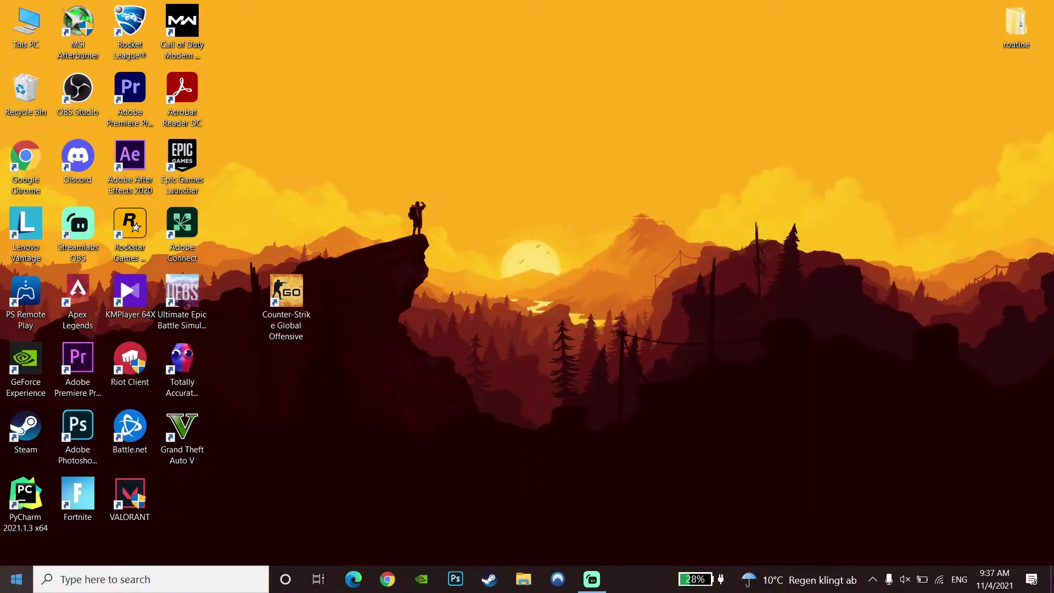
pyautogui.click(14, 580)
pyautogui.click(17, 549)
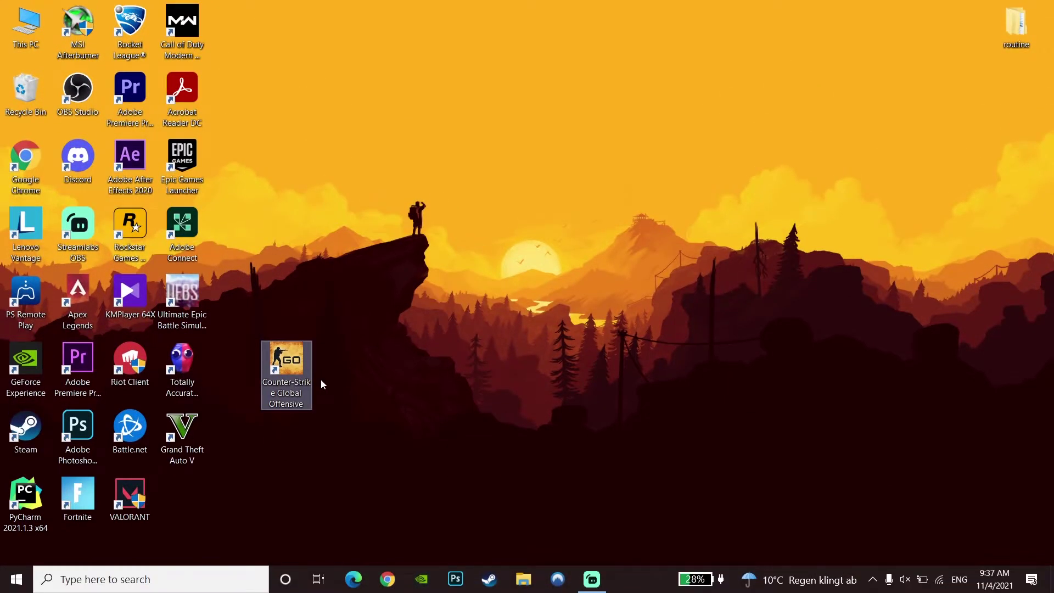
pyautogui.click(320, 380)
# - Open the Network and Sharing Center in Control Panel
pyautogui.click(229, 580)
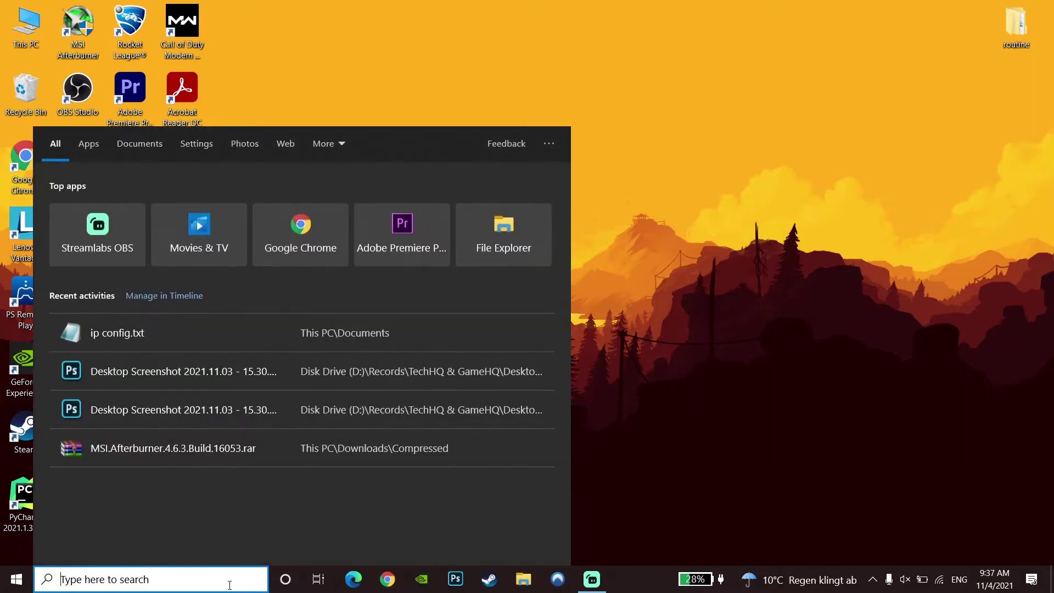
pyautogui.write('con')
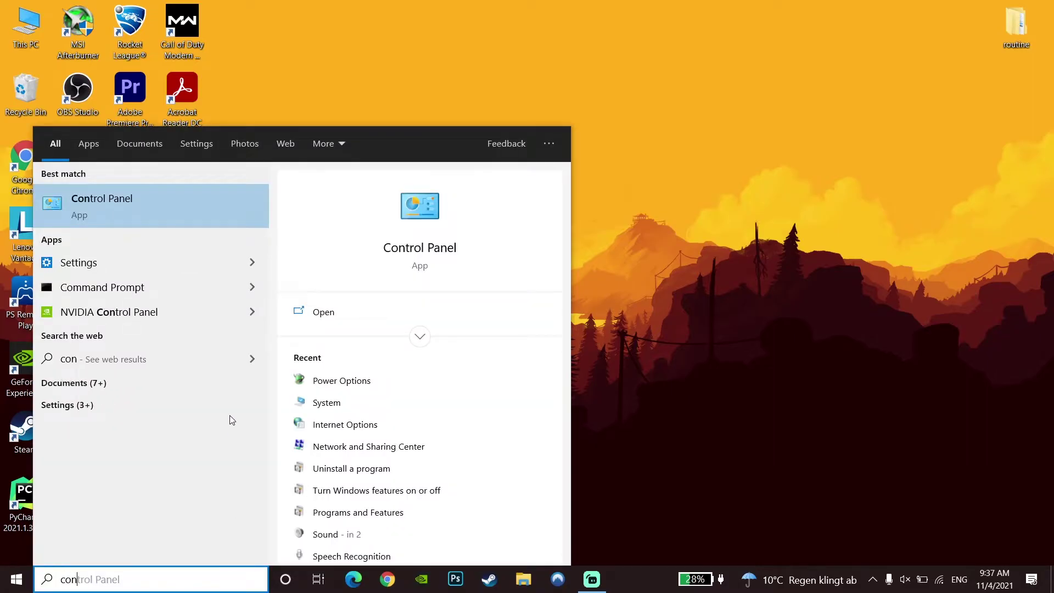
pyautogui.click(251, 214)
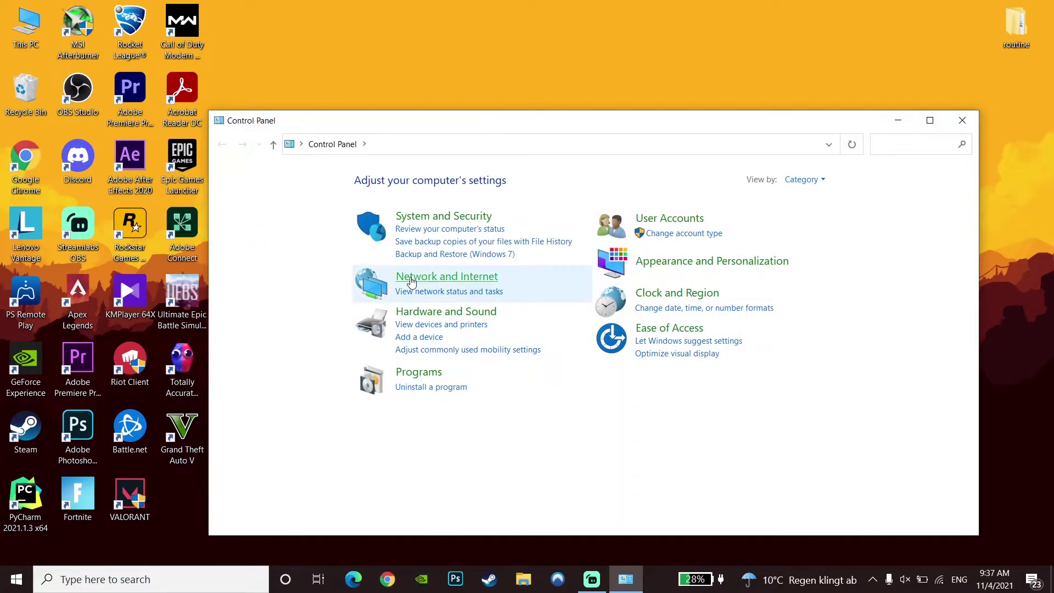
pyautogui.click(412, 279)
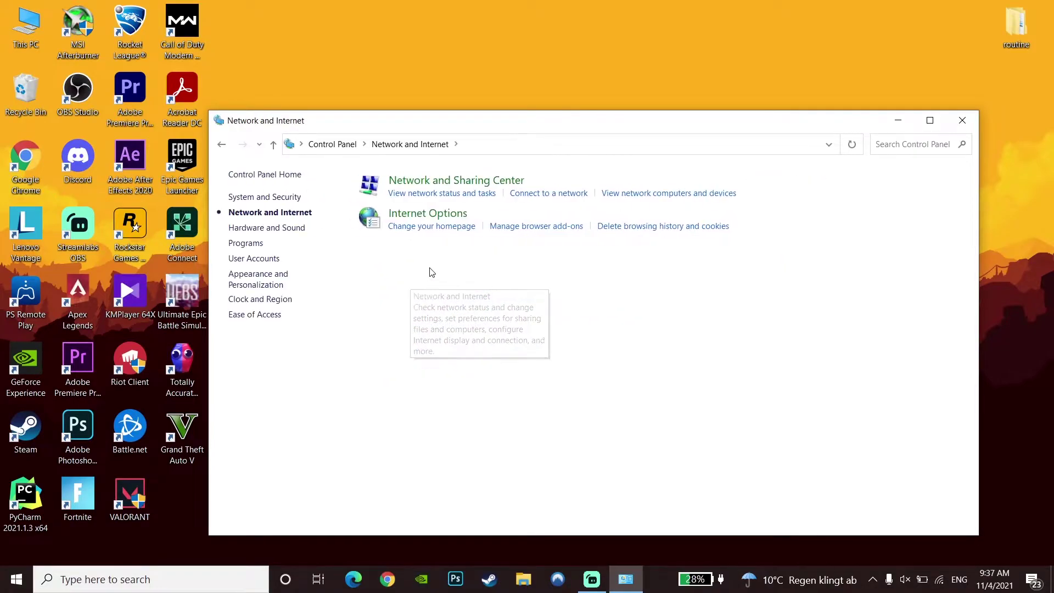
pyautogui.click(443, 185)
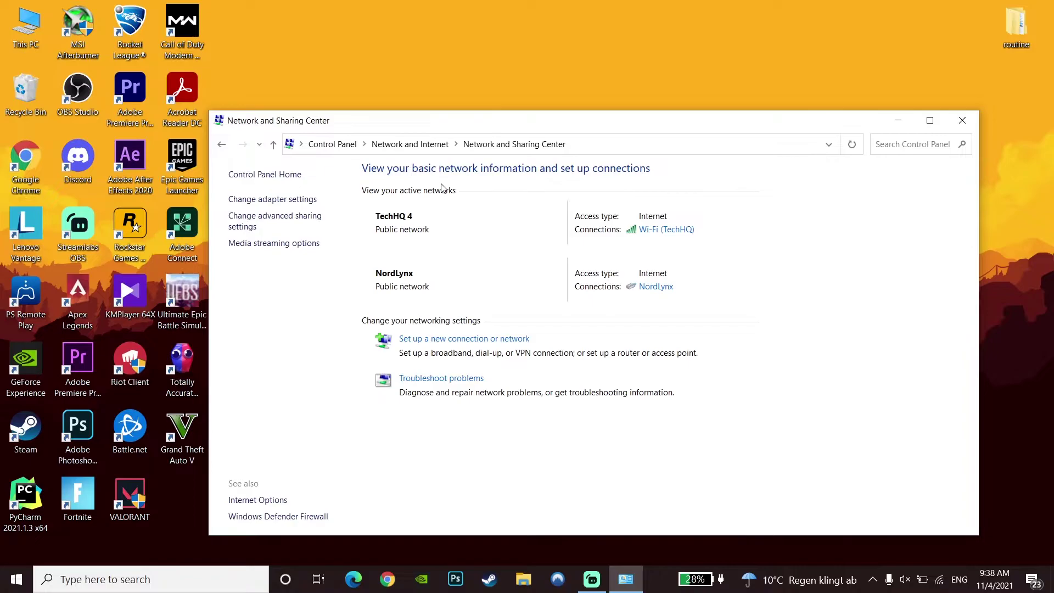
# - Open the Internet Protocol Version 4 (TCP/IPv4) properties of the Wi-Fi (TechHQ) connection
pyautogui.click(679, 235)
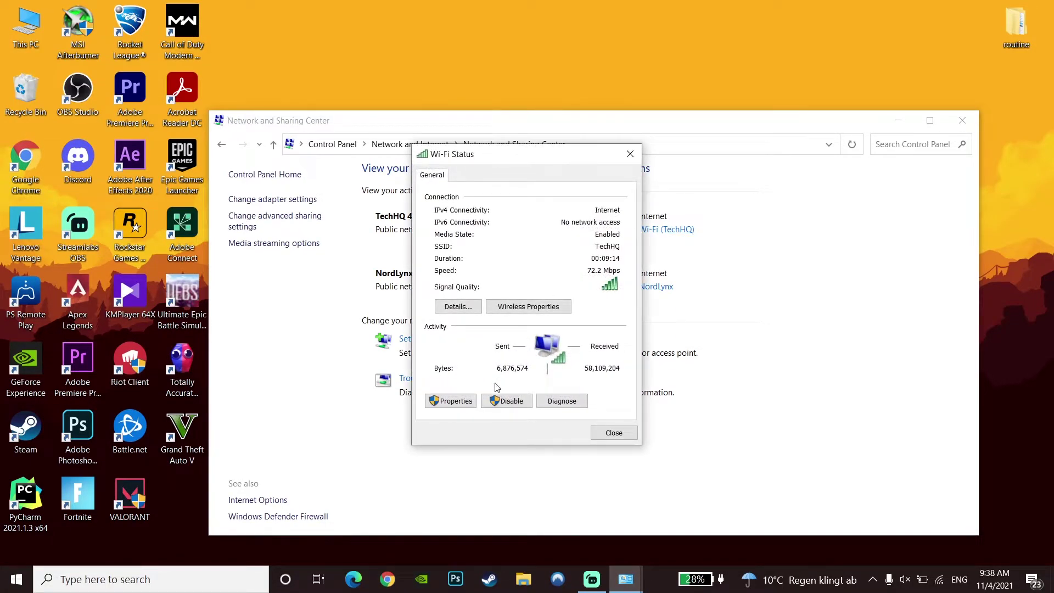
pyautogui.click(461, 407)
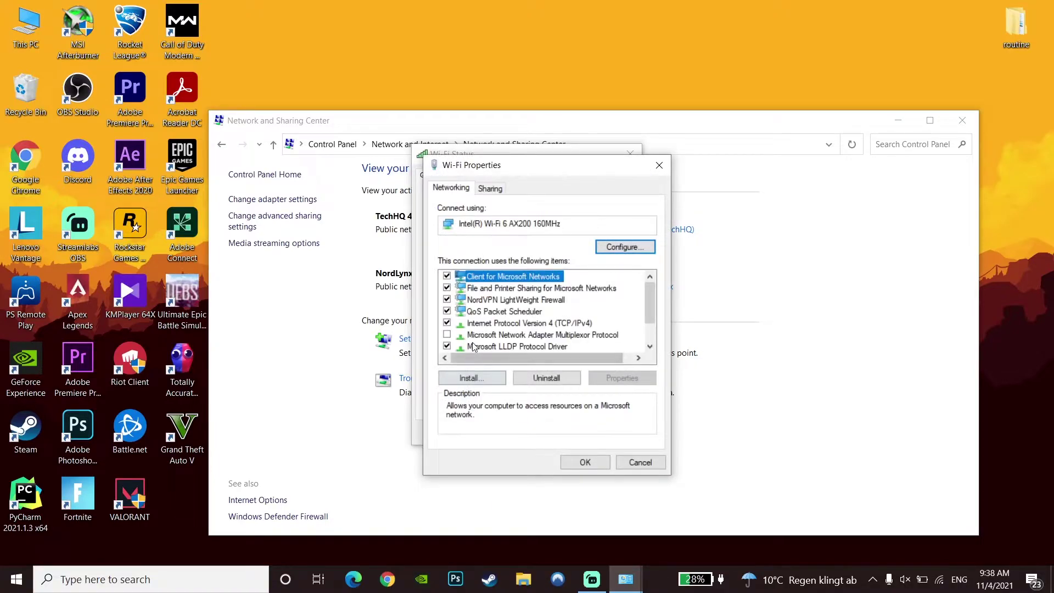
pyautogui.click(470, 324)
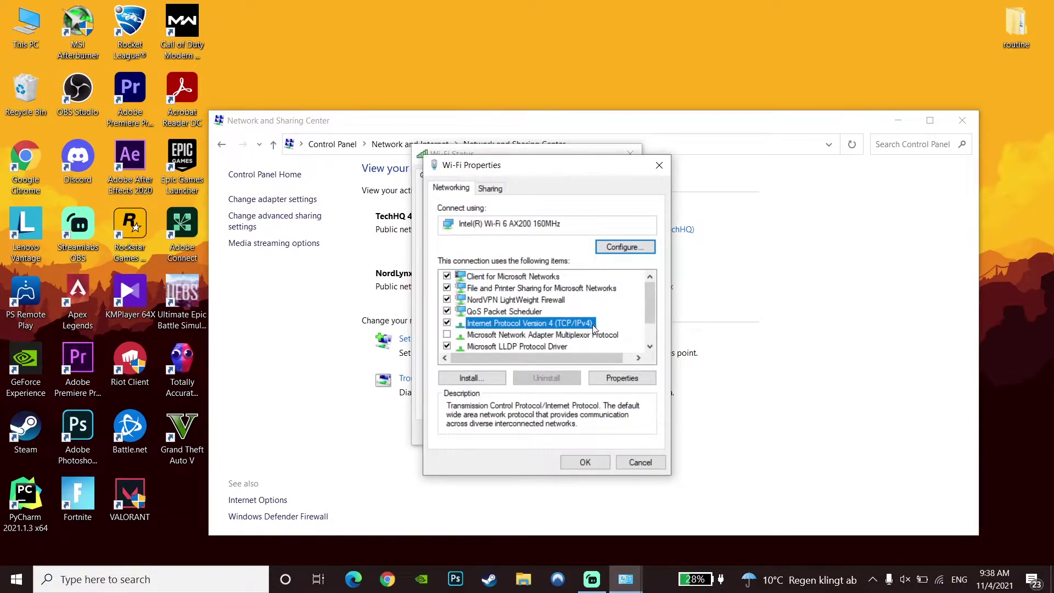
pyautogui.doubleClick(522, 327)
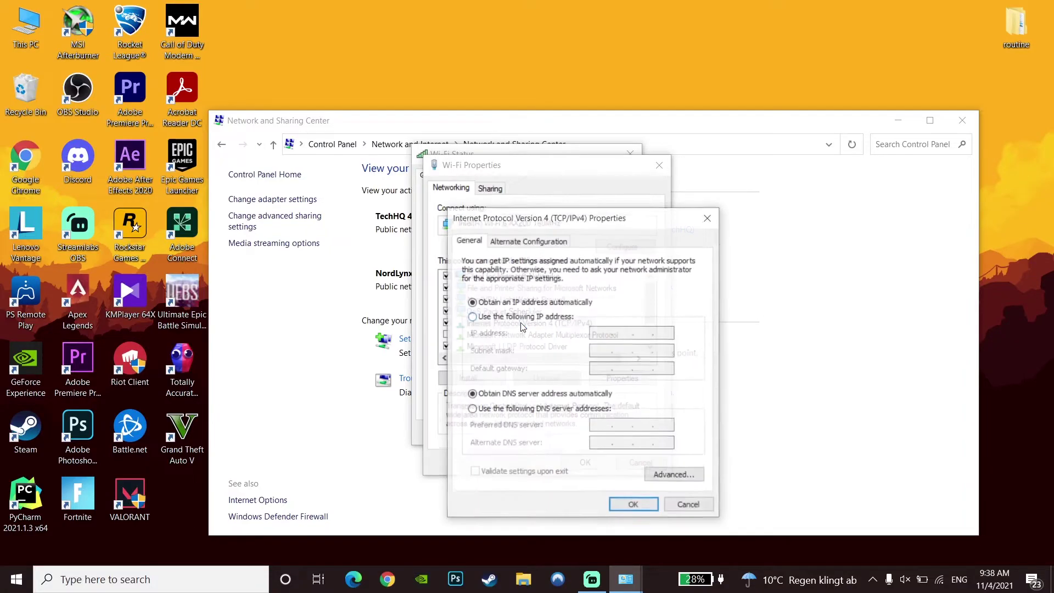
# - Set the preferred DNS server to 1.1.1.1 and the alternate to 1.0.0.1, apply the settings and close the network windows
pyautogui.click(473, 409)
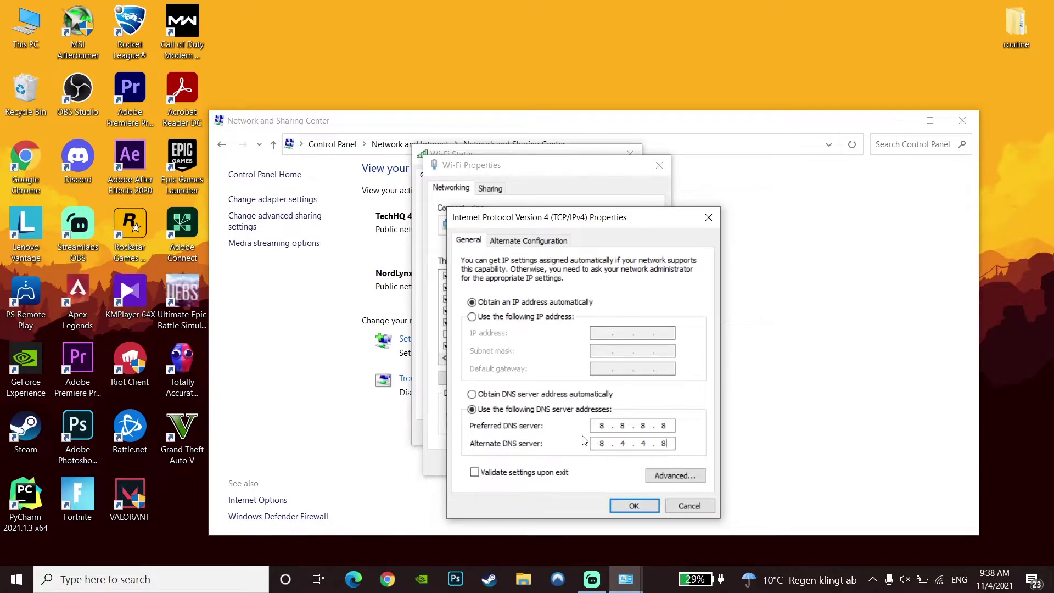
pyautogui.click(574, 395)
pyautogui.click(557, 409)
pyautogui.click(620, 505)
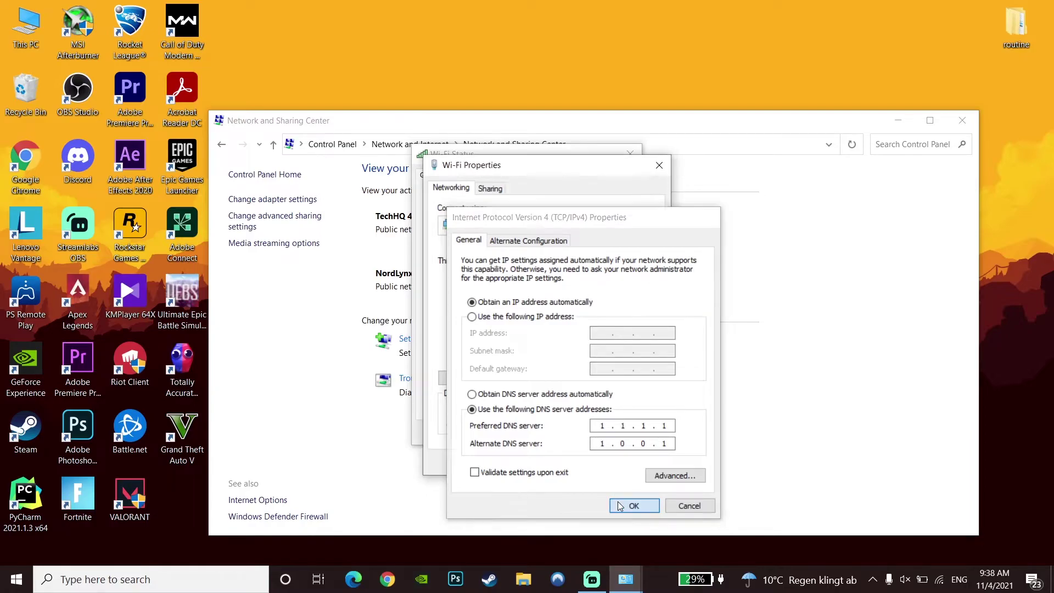
pyautogui.click(586, 462)
pyautogui.click(613, 433)
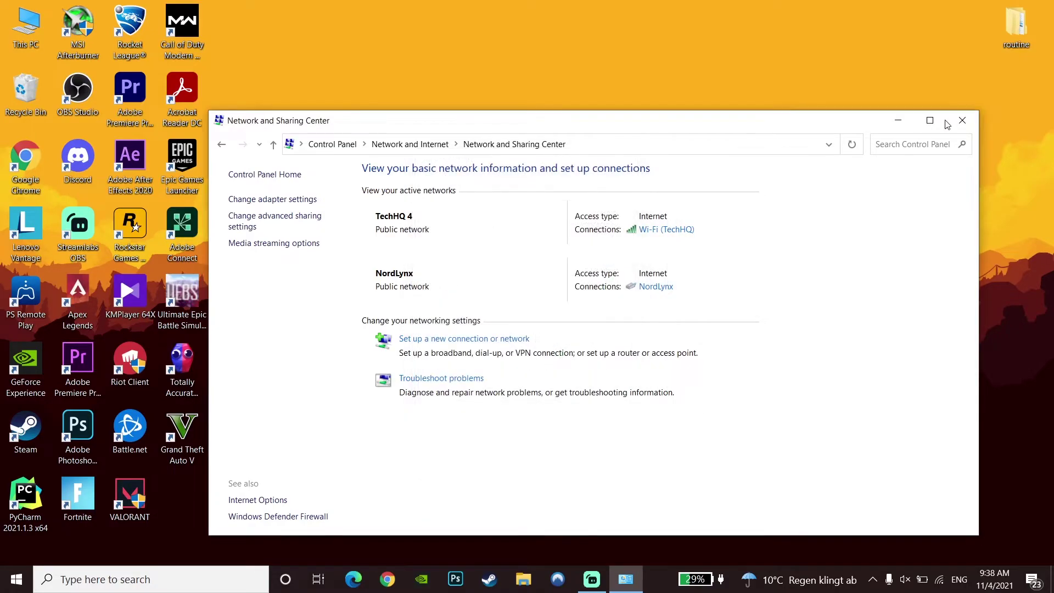
pyautogui.click(962, 121)
pyautogui.moveTo(369, 293); pyautogui.dragTo(242, 425)
pyautogui.moveTo(280, 473); pyautogui.dragTo(291, 330)
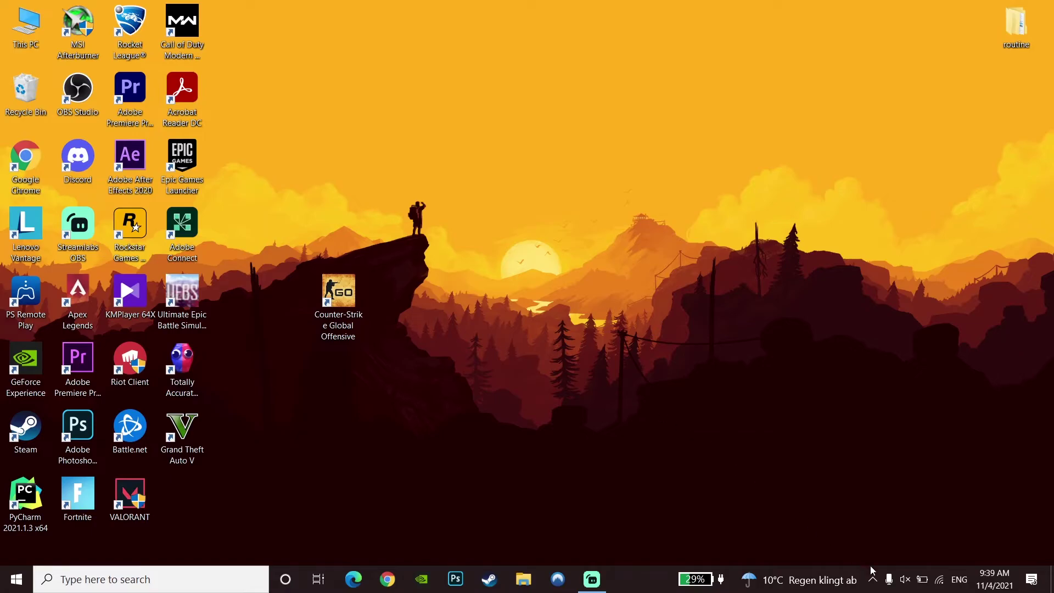
pyautogui.click(940, 582)
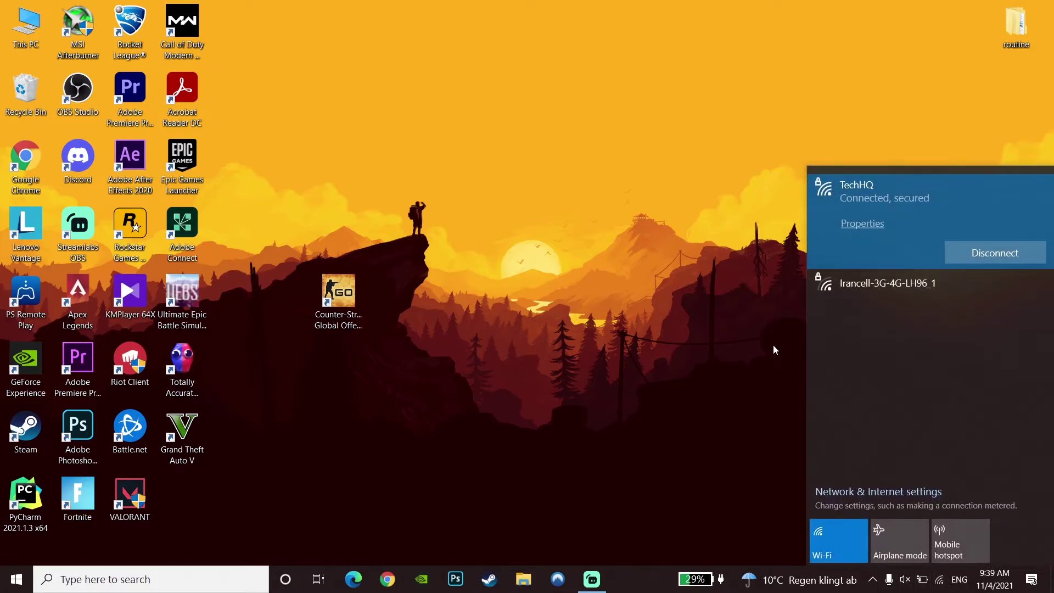
pyautogui.click(773, 377)
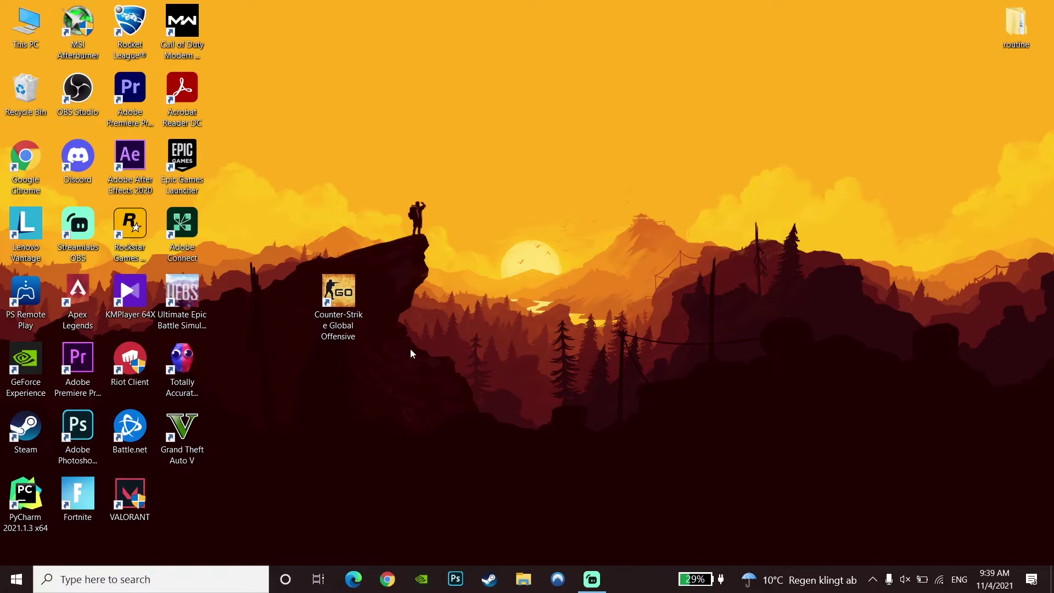
pyautogui.click(338, 299)
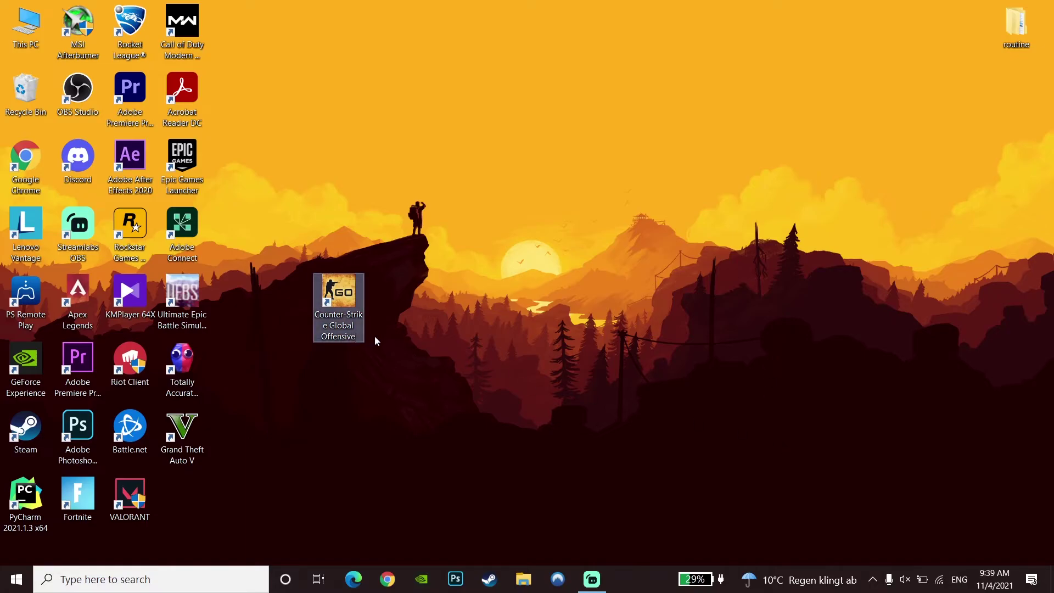
pyautogui.moveTo(419, 237); pyautogui.dragTo(265, 376)
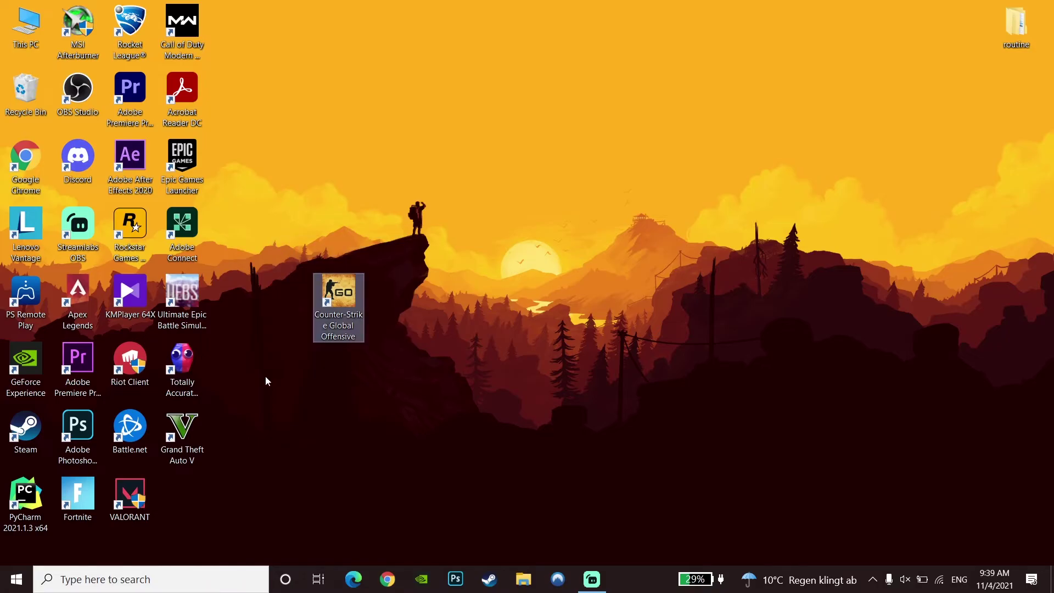